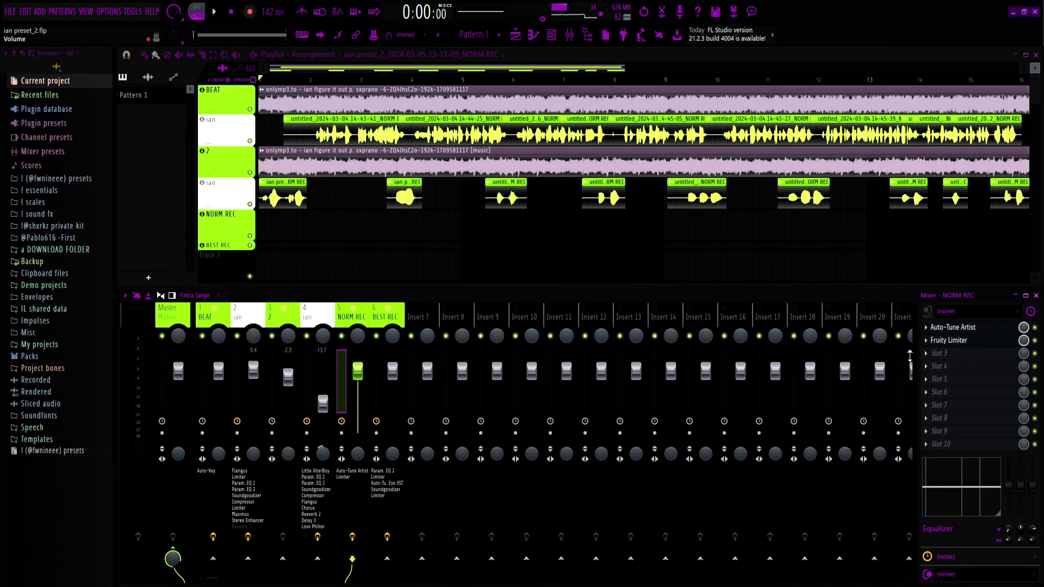
- Review the Auto-Tune Artist settings and the Fruity Limiter's limiter and compressor pages on the NORM REC insert
click(952, 328)
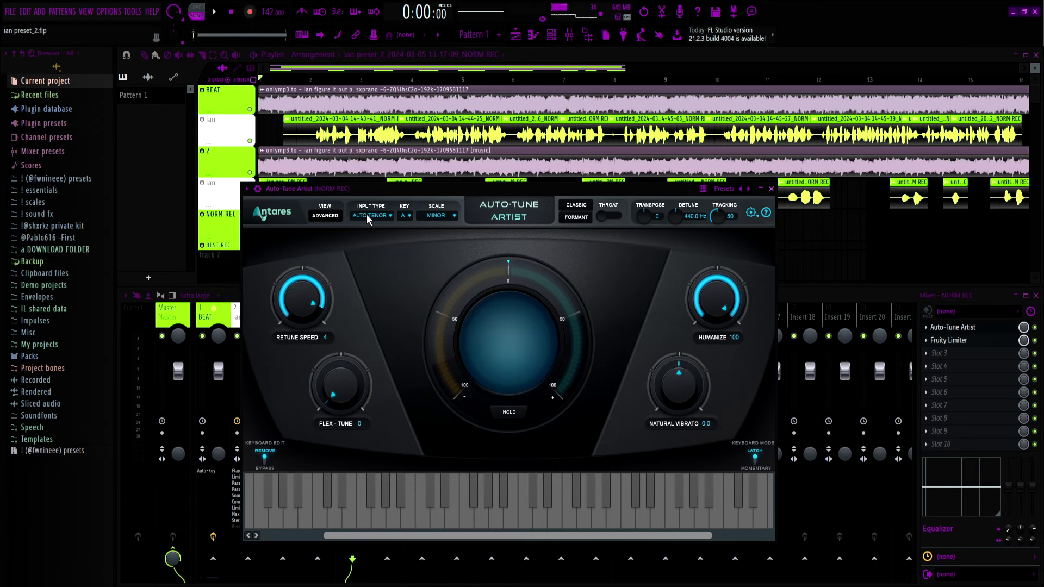
click(771, 189)
click(979, 341)
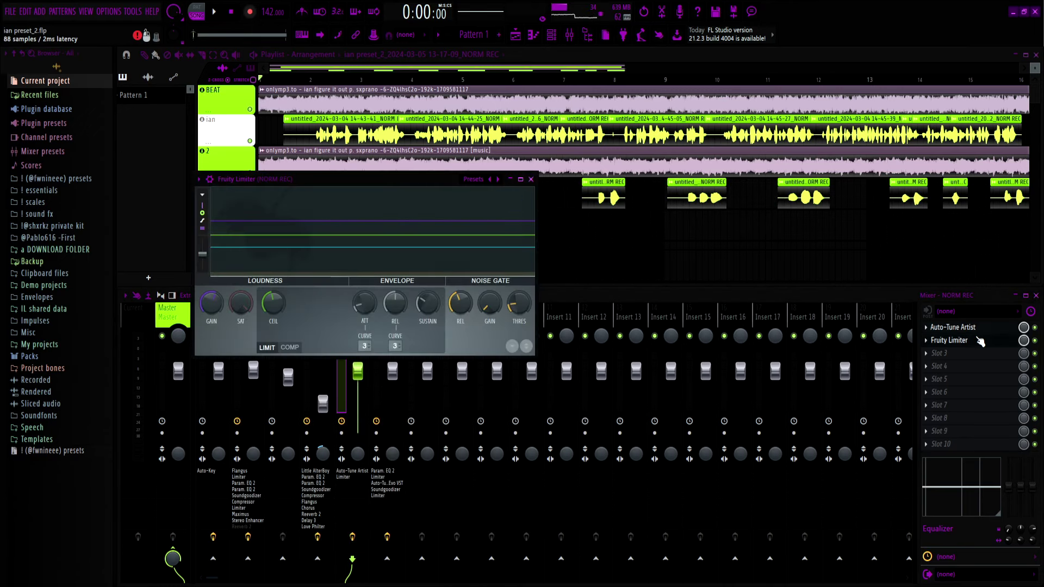
drag(384, 179, 627, 249)
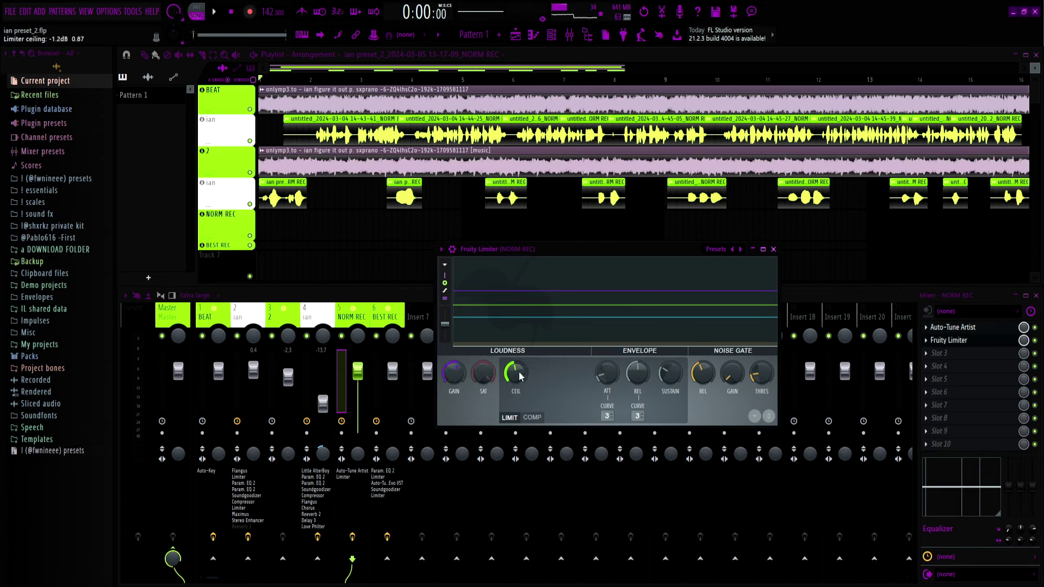
click(537, 416)
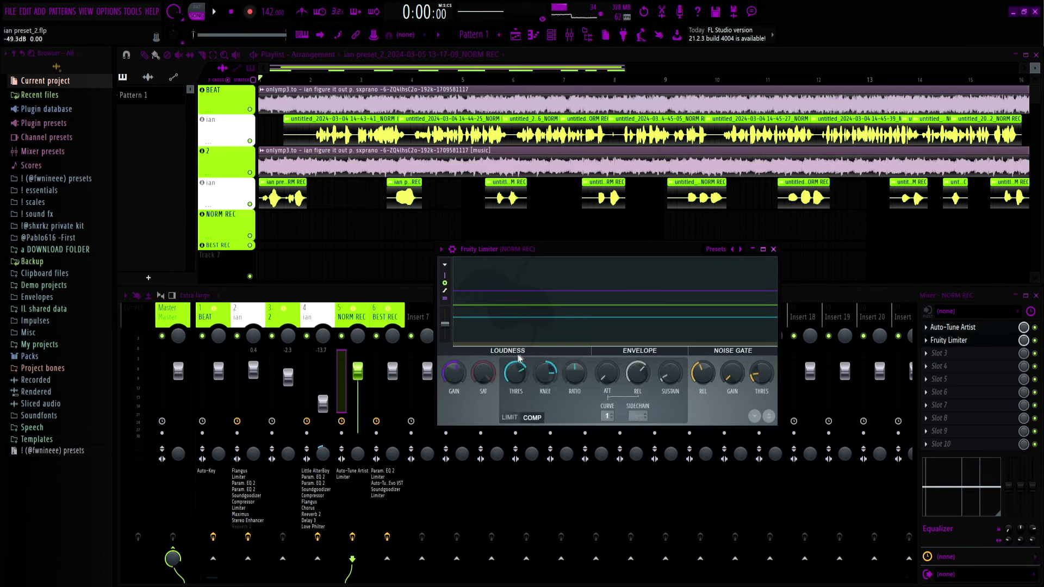
click(773, 250)
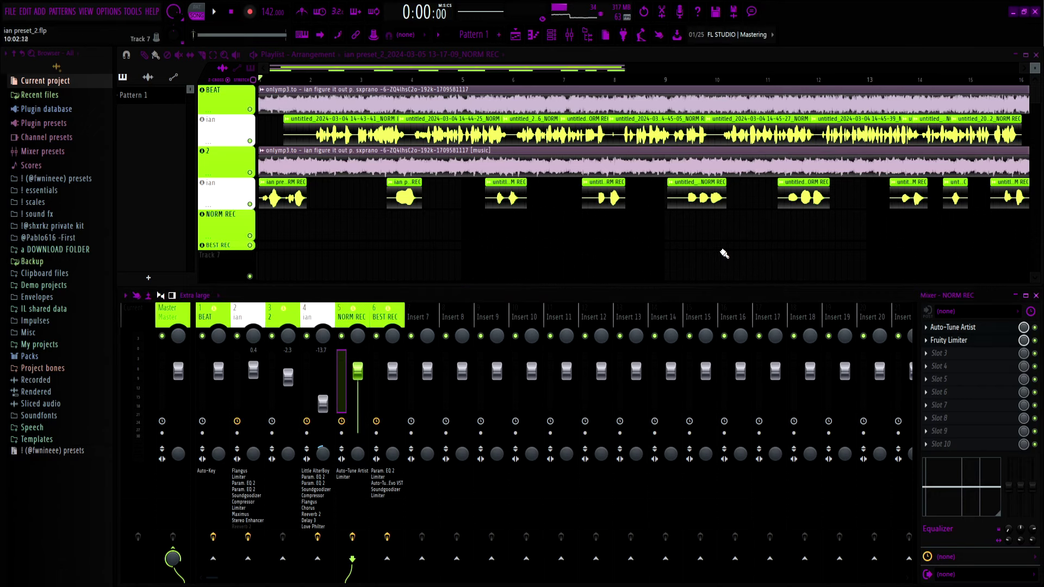
- Review the effects chain on mixer insert 2 and look at its Fruity Reeverb 2 settings
click(244, 318)
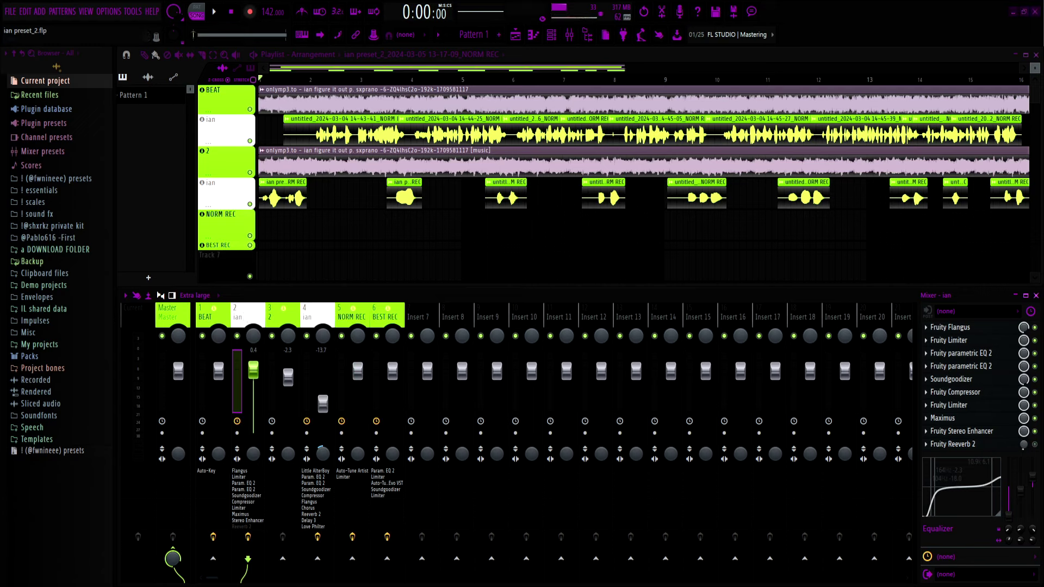
click(976, 446)
click(976, 445)
- Review the effects chain on mixer insert 4 and examine its Little AlterBoy pitch and formant settings
click(316, 318)
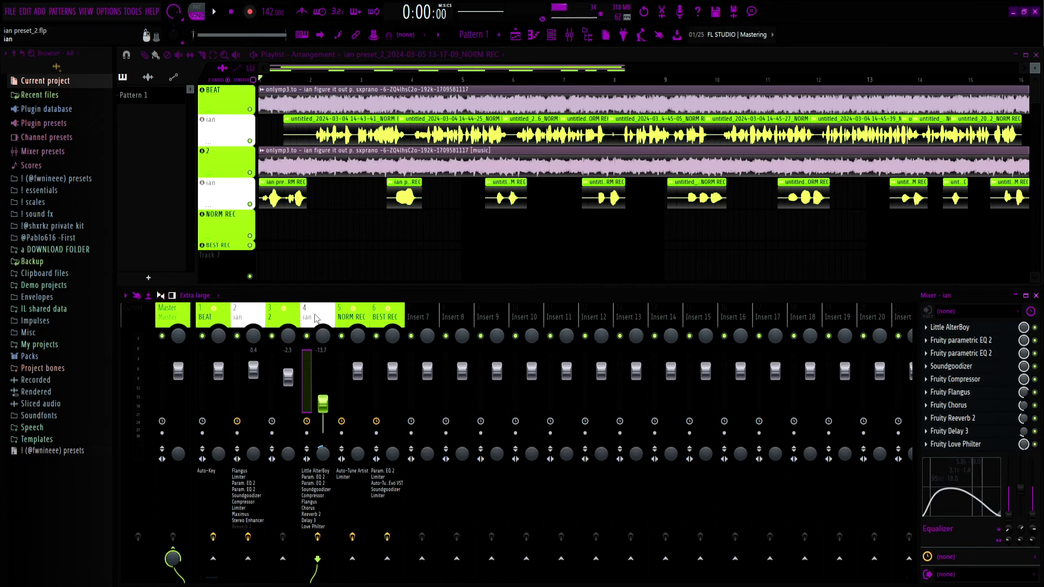
click(949, 328)
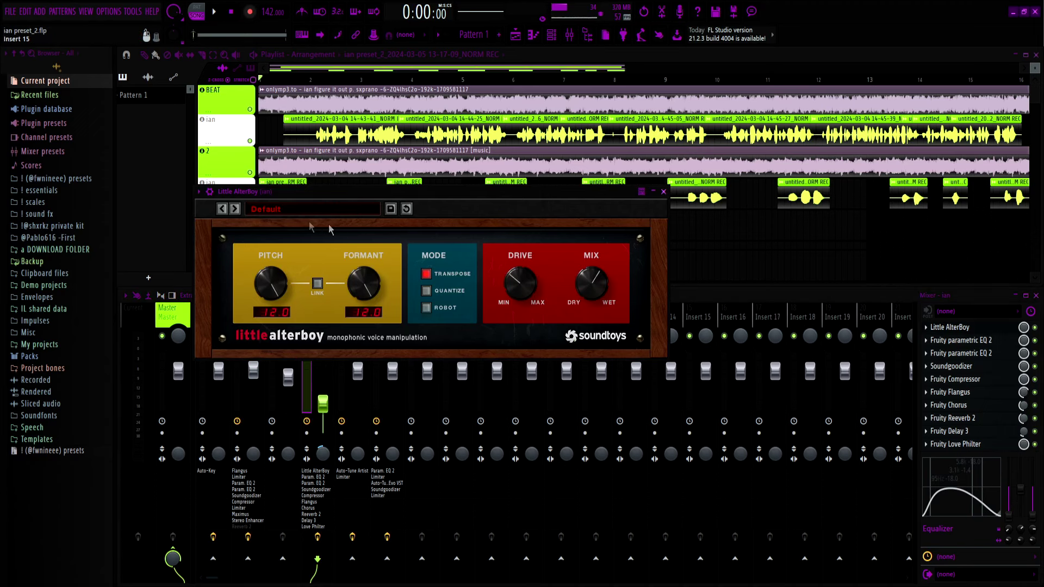
click(663, 192)
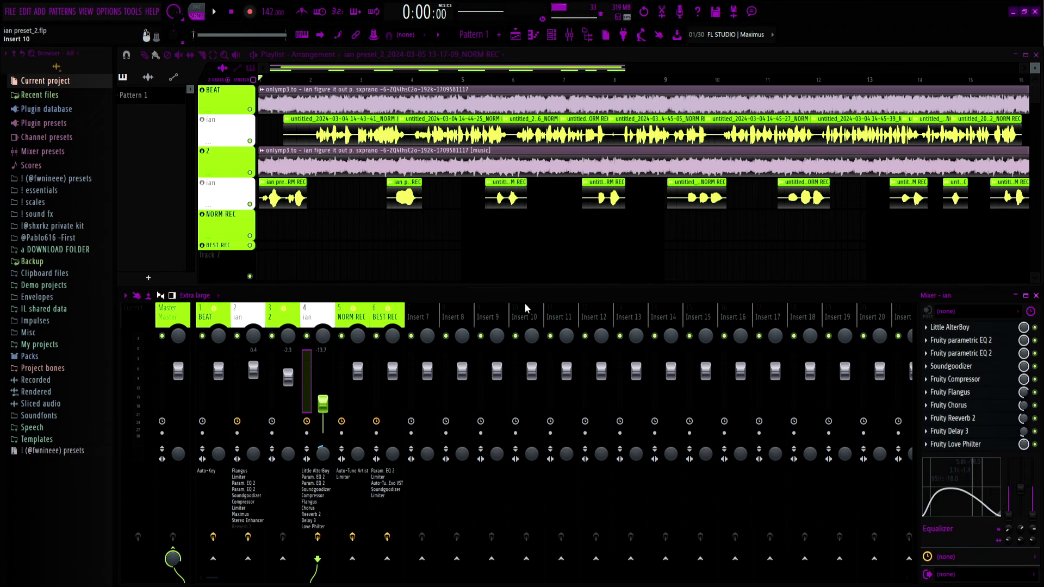
click(949, 327)
click(949, 327)
- Solo the BEAT track in the playlist, listen to it on its own, and stop playback
ctrl+click(202, 89)
key(space)
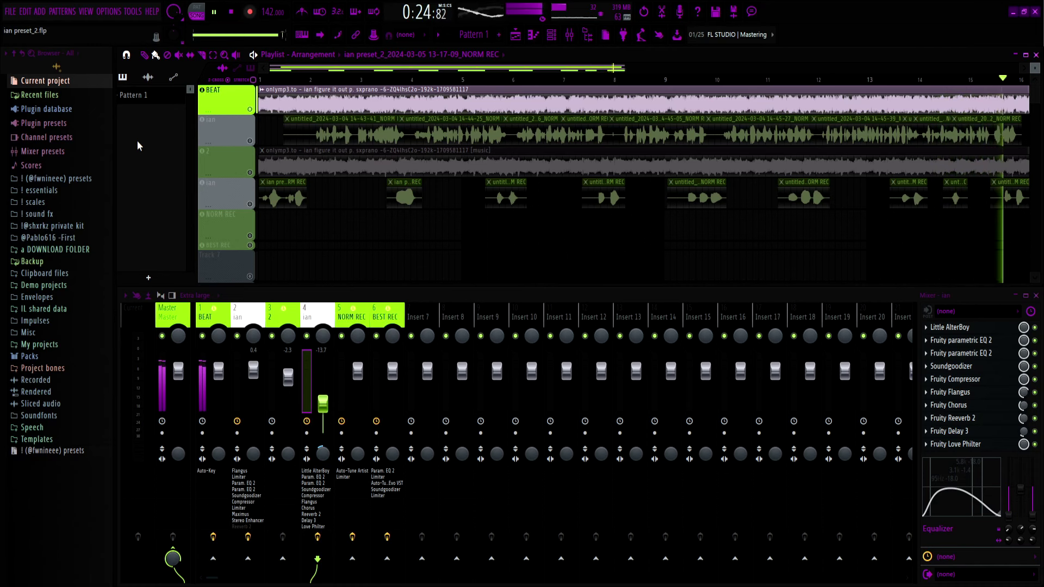
key(space)
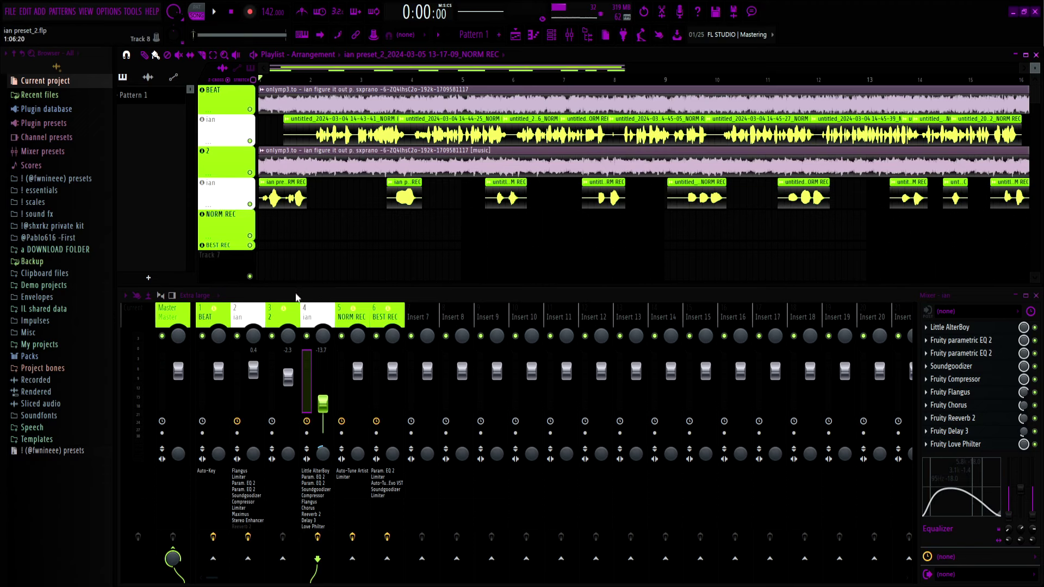
- Examine the equalizer curve on mixer insert 3 and the Auto-Tune Artist settings on NORM REC
click(283, 308)
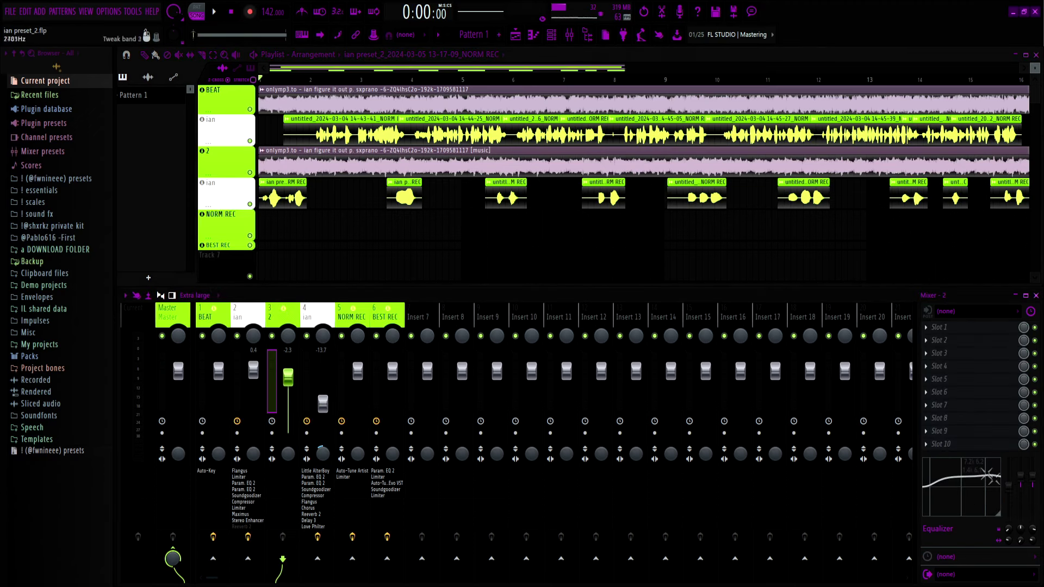
click(354, 315)
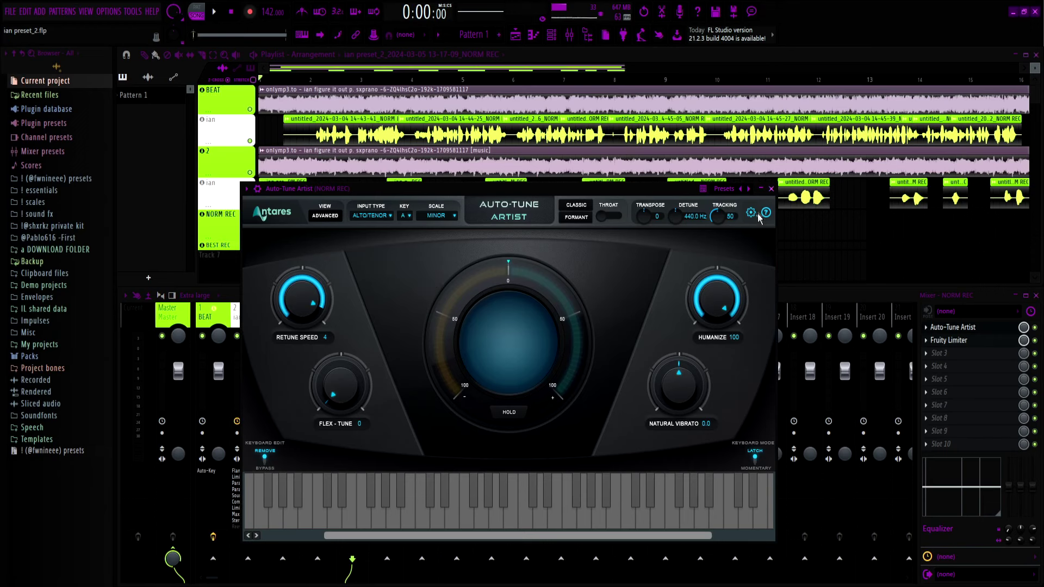
click(771, 189)
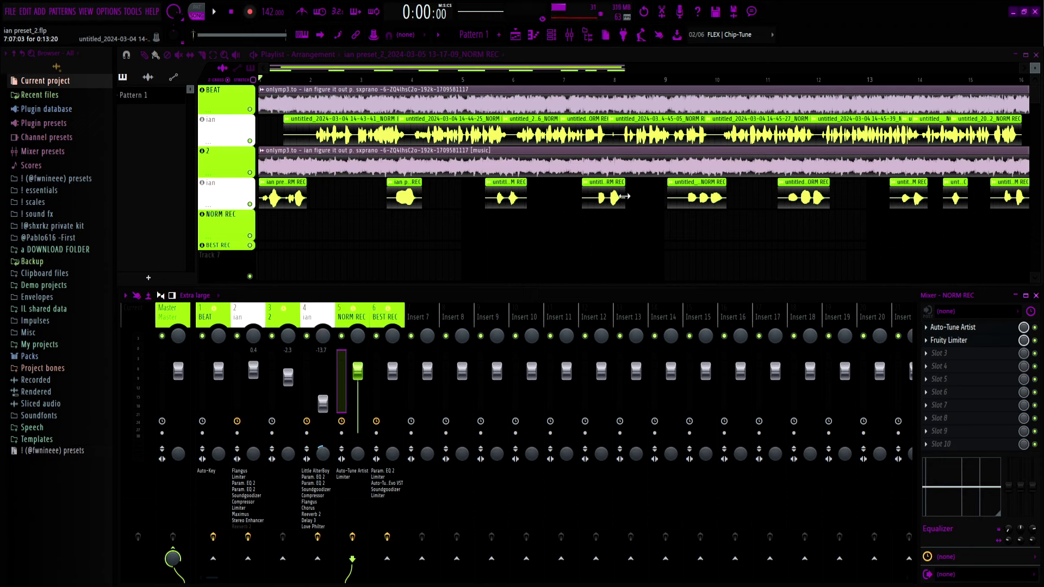
- Mute the BEAT track, listen to the vocal tracks over track 2, and stop playback
click(202, 90)
key(space)
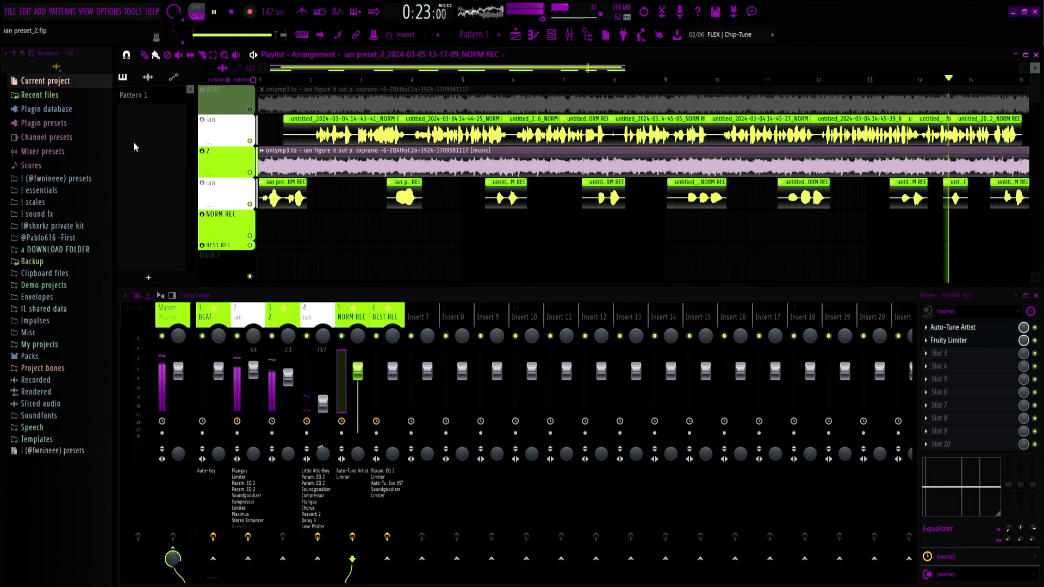
key(space)
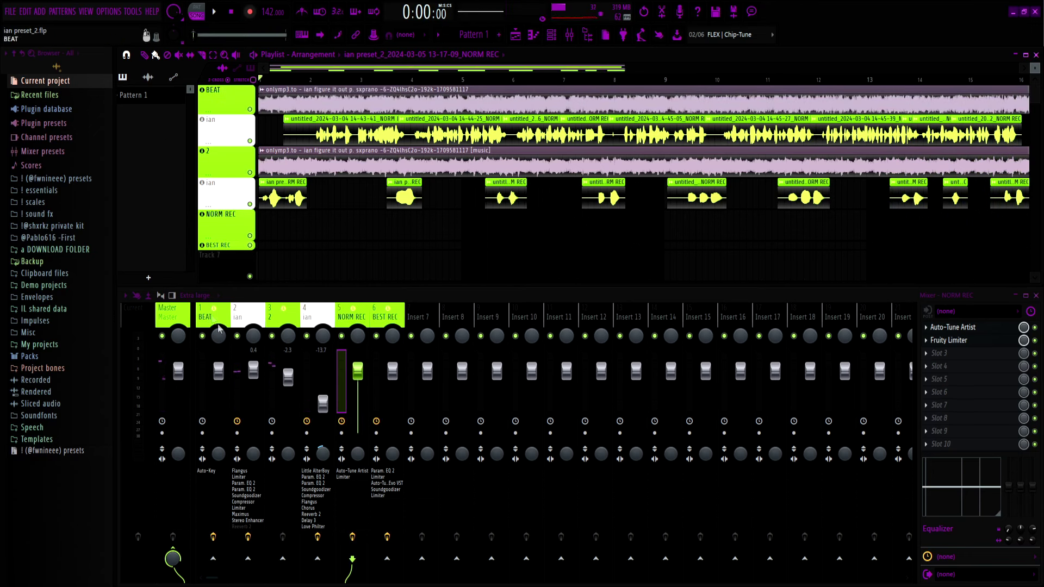
- Audition mixer insert 2 with Fruity Reeverb 2 enabled, playing from around bar 2, and turn the reverb back off
click(249, 311)
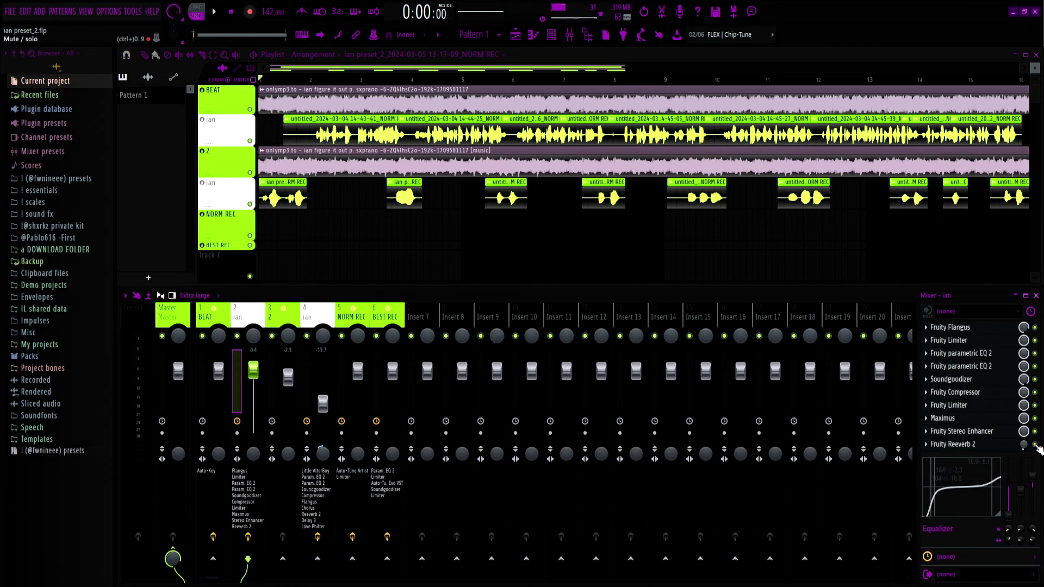
key(space)
click(304, 87)
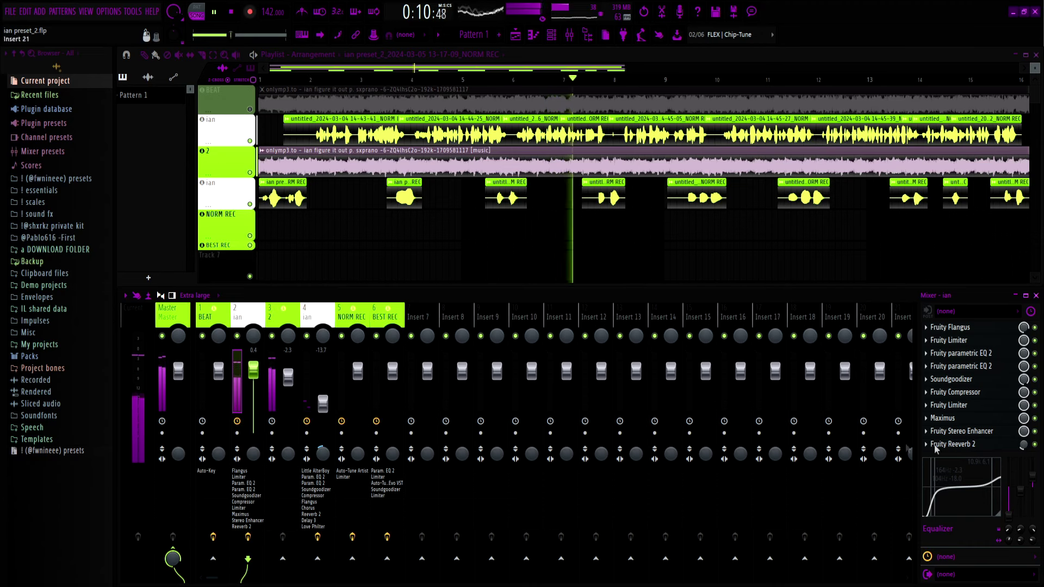
click(1035, 446)
key(space)
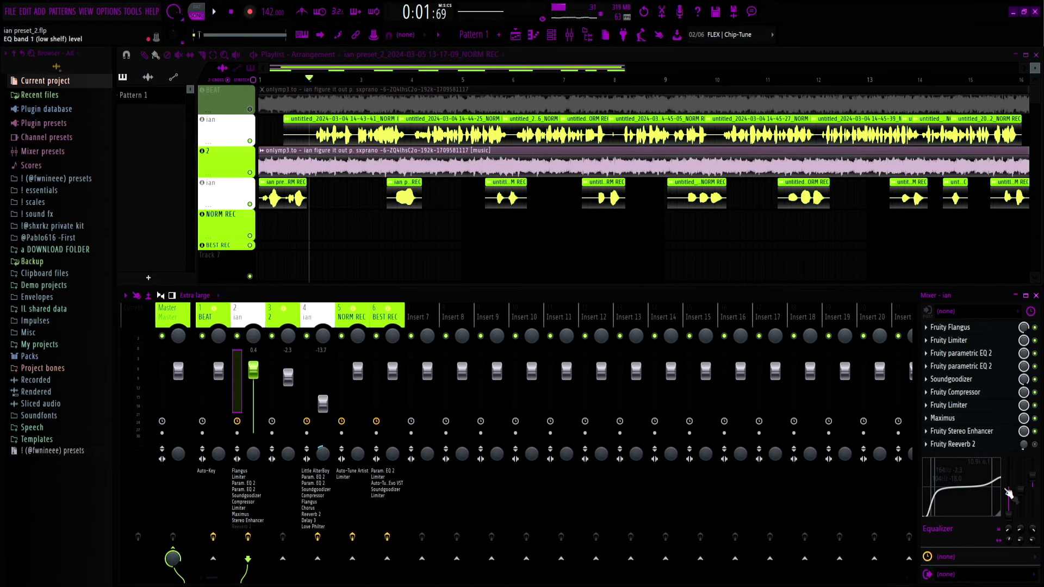
- Audition insert 2 with its peaking EQ band raised to 18 dB, and bring that band back to -3.1 dB
drag(1021, 481, 1020, 464)
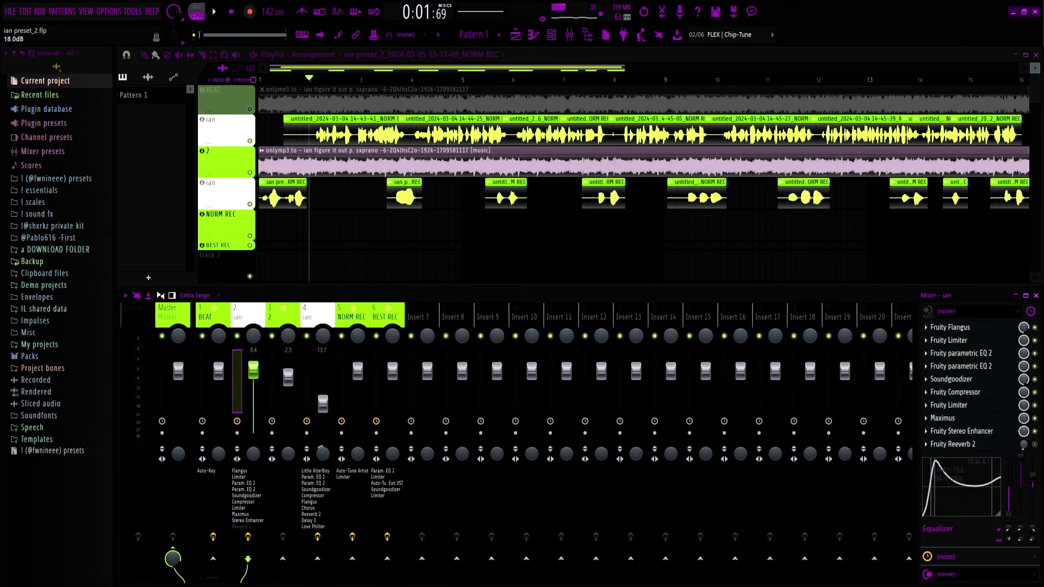
key(space)
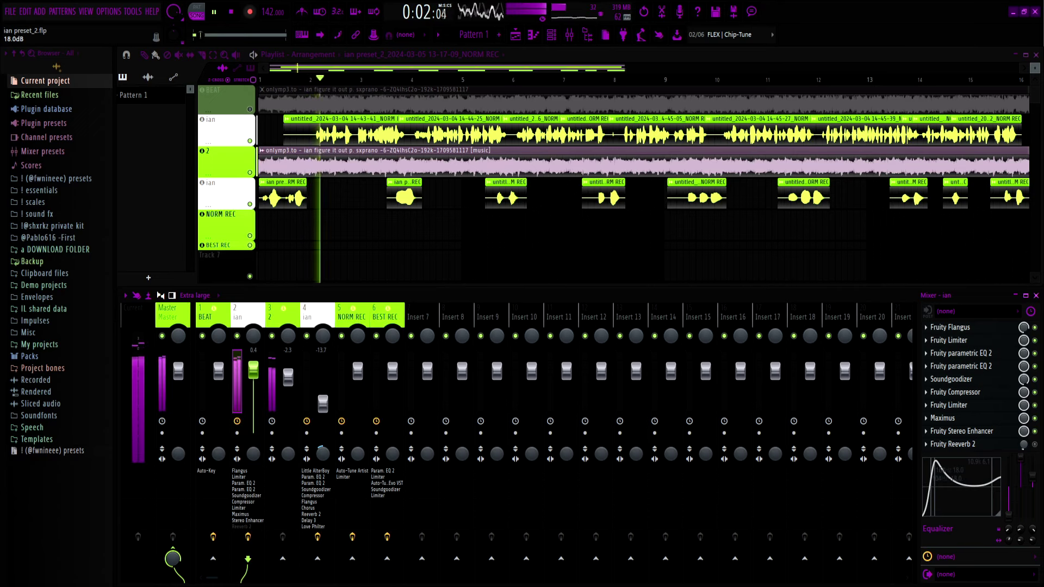
drag(1021, 464, 1021, 472)
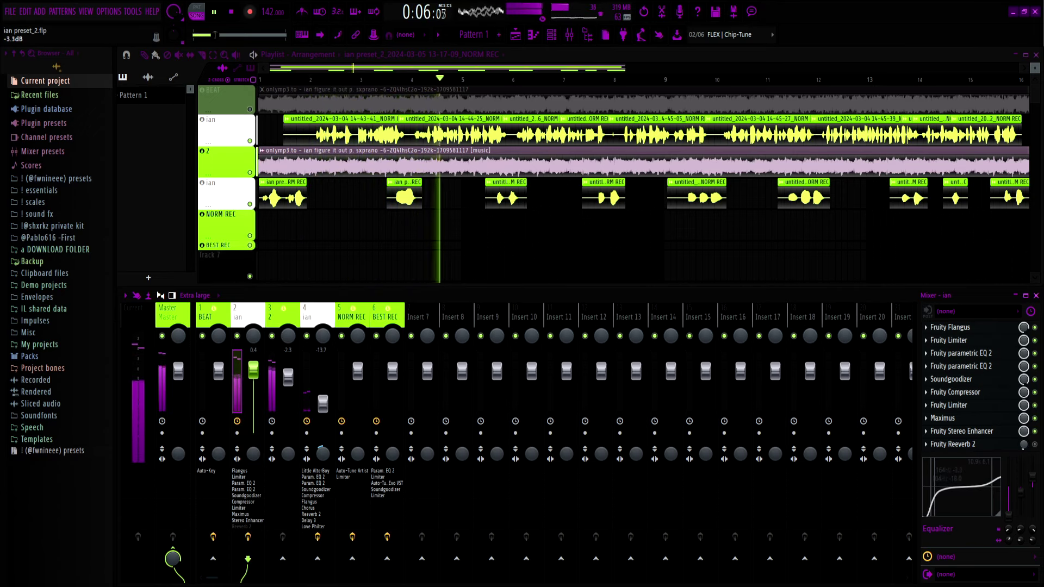
key(space)
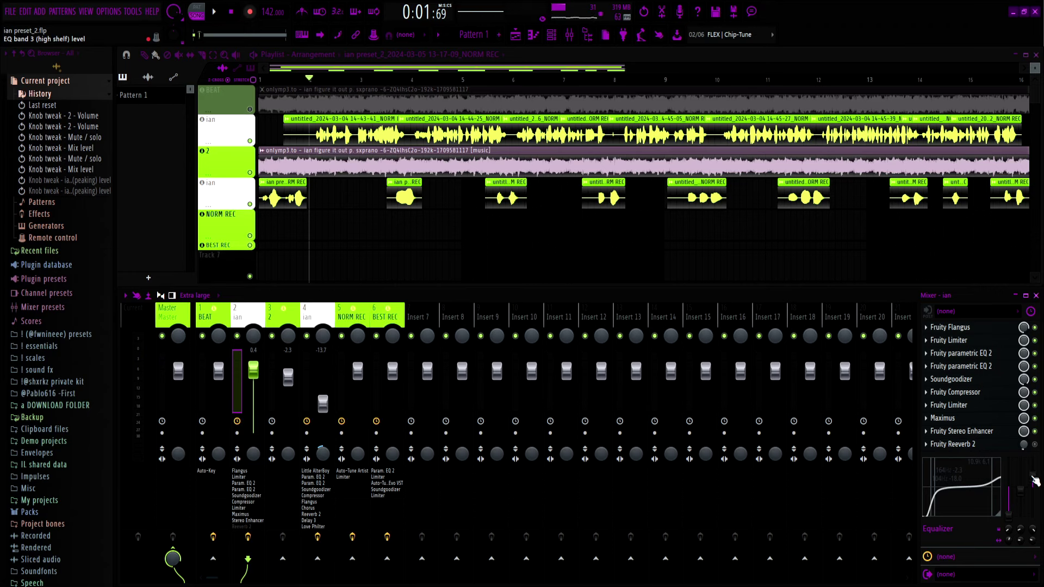
- Audition insert 2 with its high-shelf EQ band lowered to -9.7 dB and raised again, and undo both level changes
key(space)
drag(1034, 481, 1035, 492)
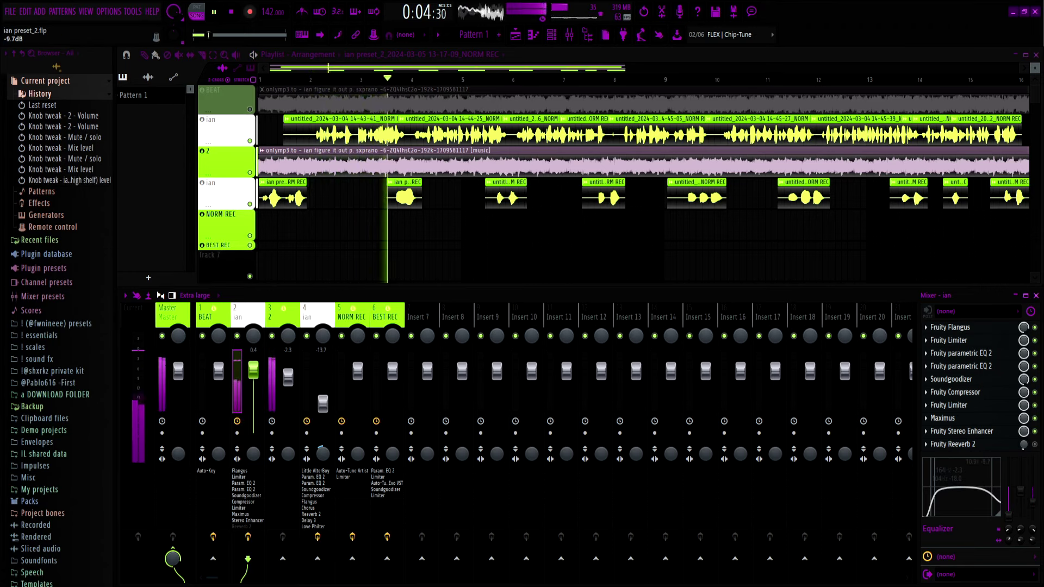
drag(1035, 492, 1035, 473)
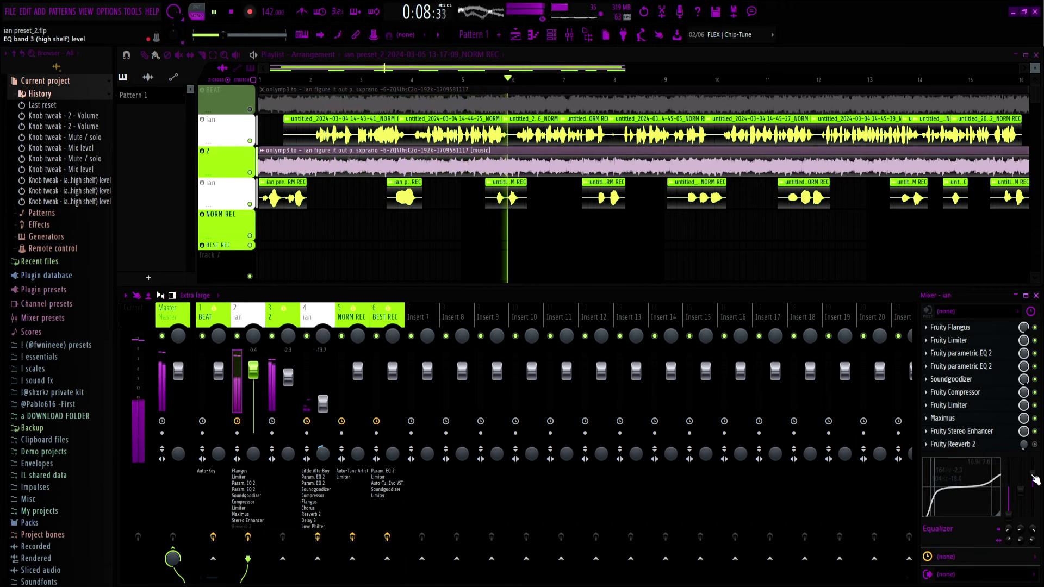
key(space)
key(ctrl+alt+z)
key(ctrl+alt+z)
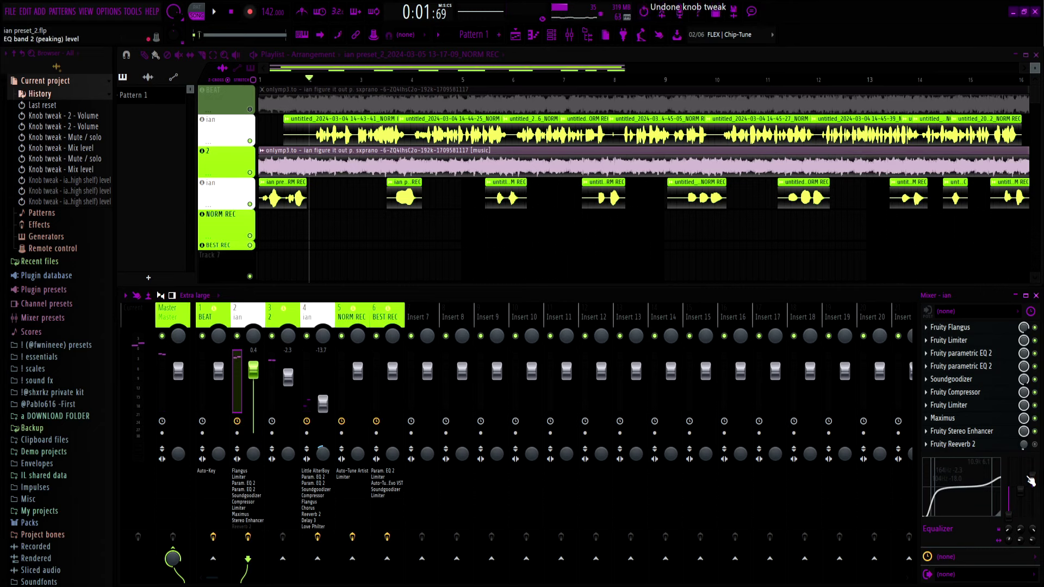
drag(999, 516, 1002, 514)
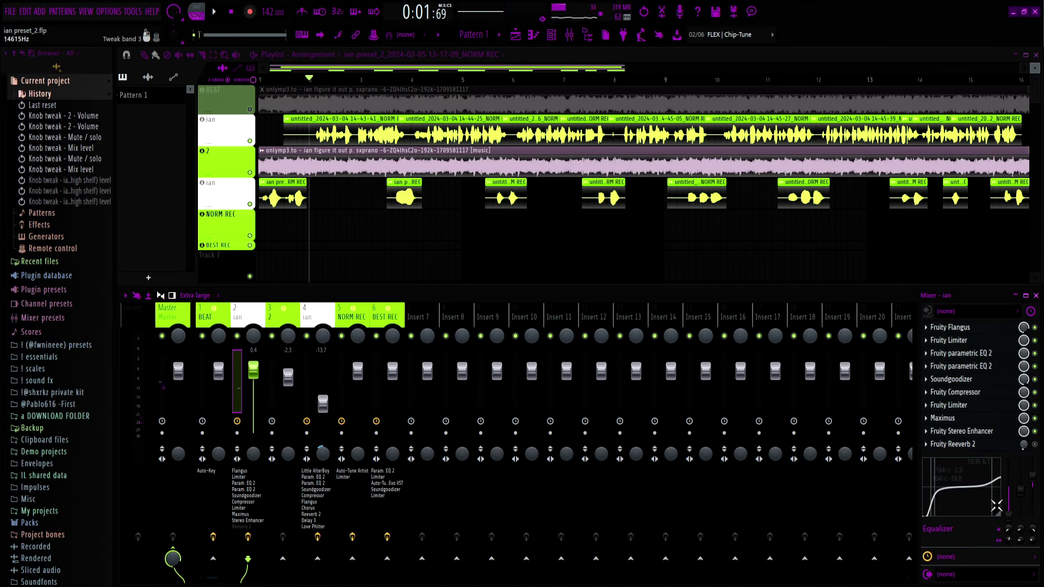